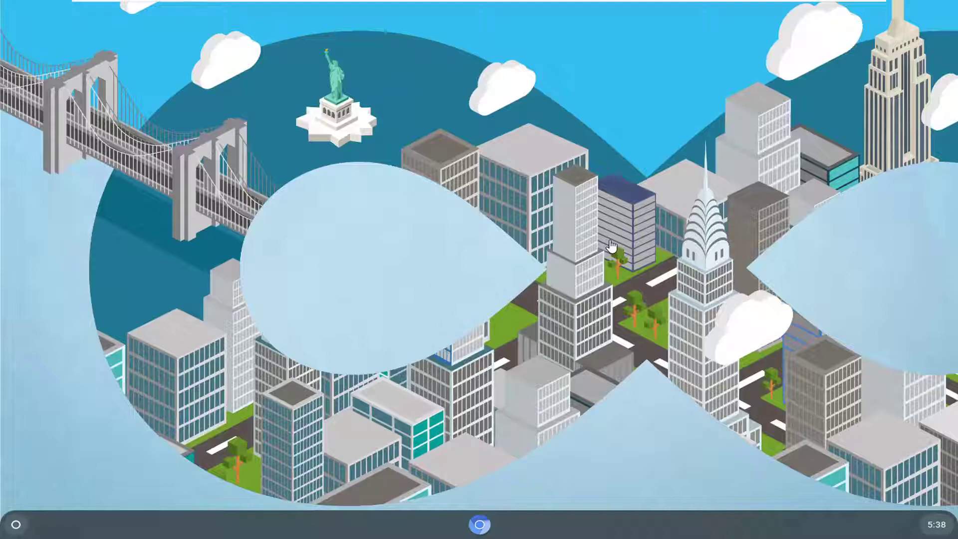
Step: Take a full-screen screenshot with Ctrl+F5 and copy it to the clipboard
click(407, 327)
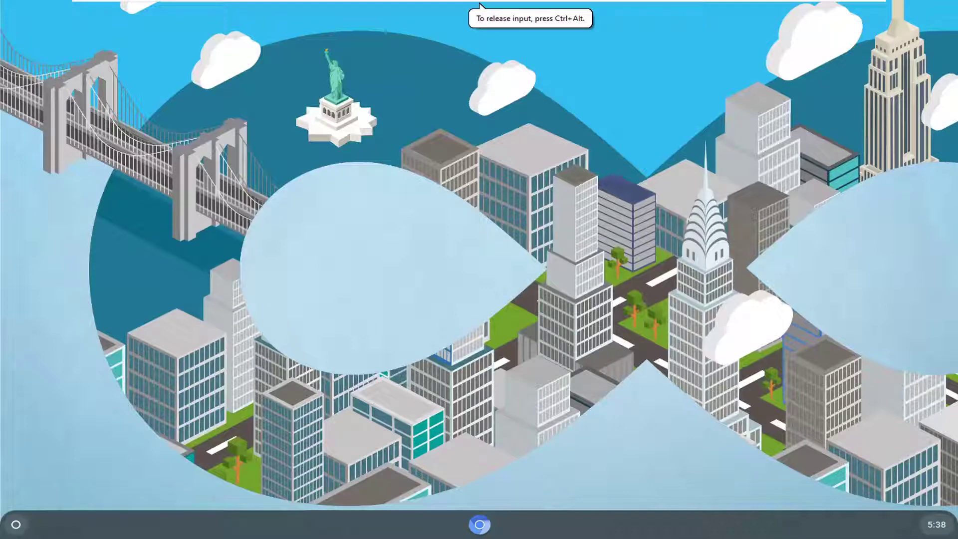
key(ctrl+F5)
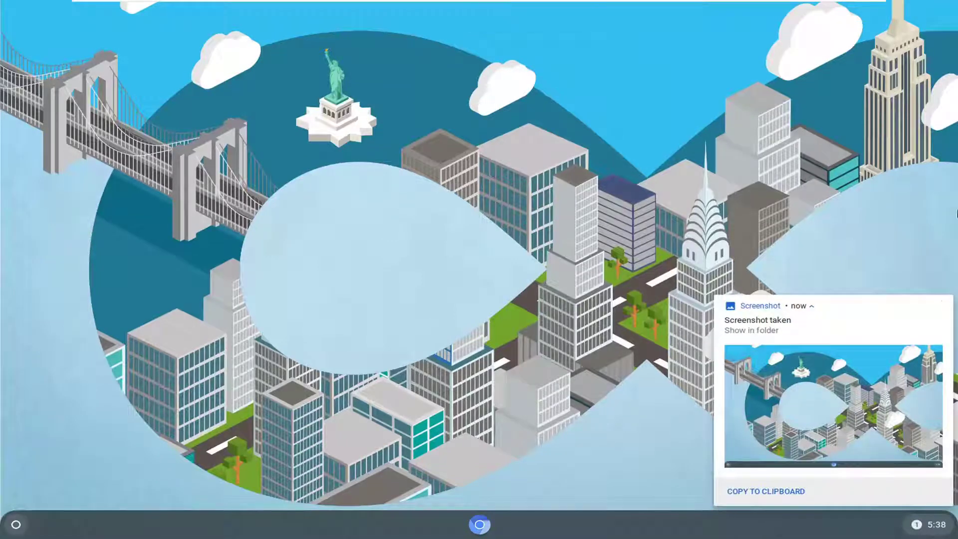
mouse_move(833, 400)
click(770, 494)
Step: Show the screenshot in Downloads and open the newest Screenshot .png in the viewer
click(760, 329)
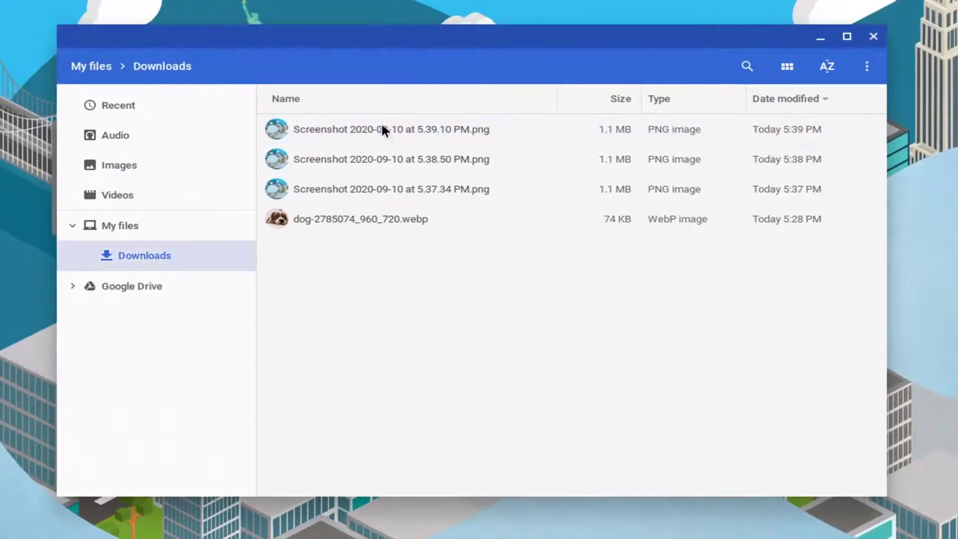
click(381, 122)
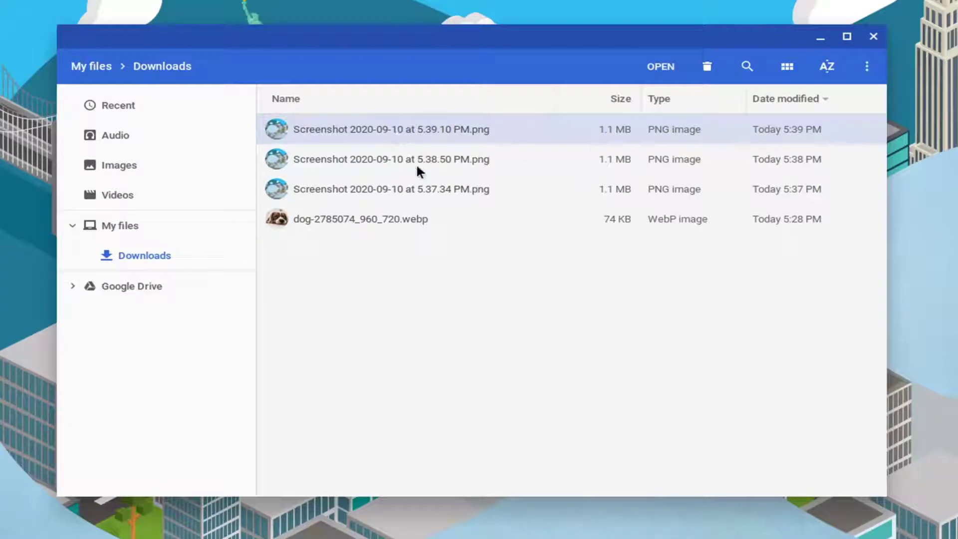
click(664, 70)
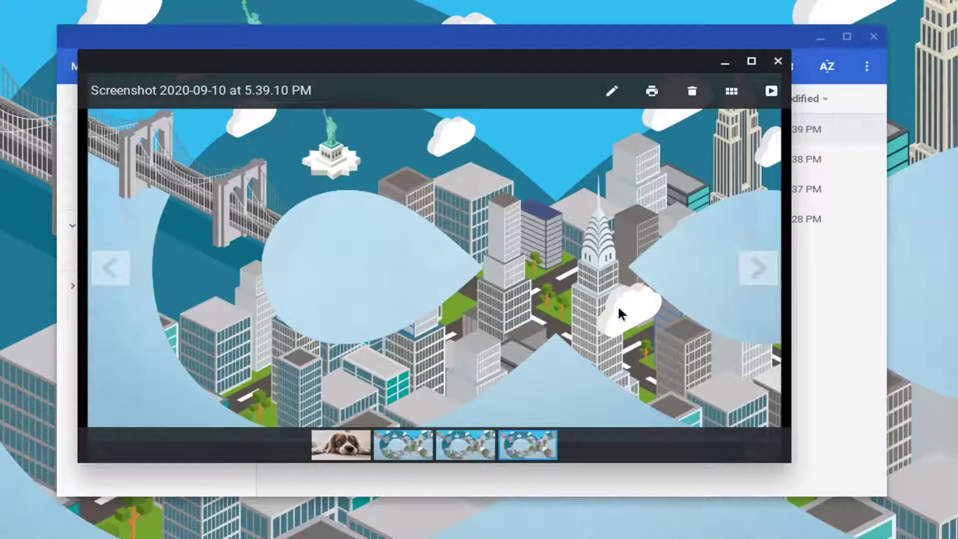
Step: Check the screenshot's edit mode and Print dialog, cancelling without printing
click(612, 92)
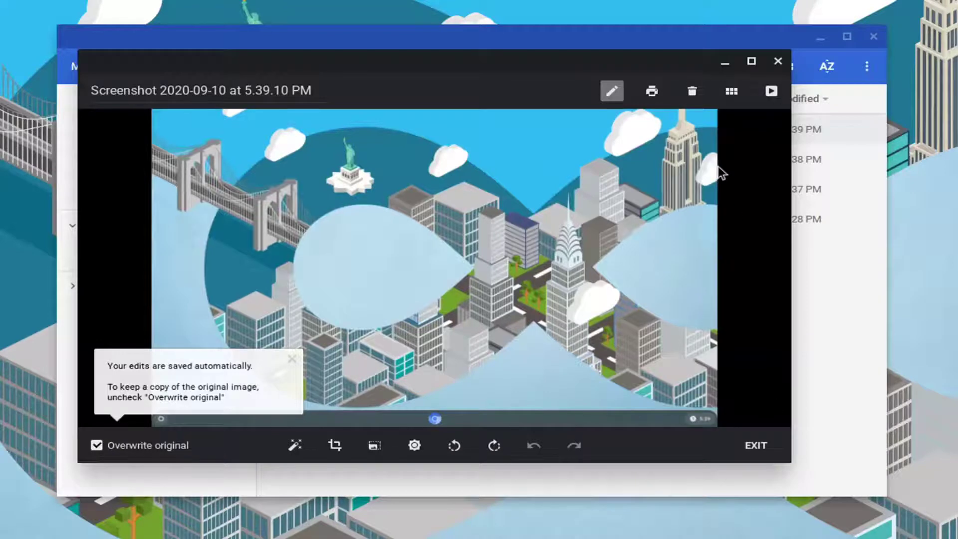
click(652, 92)
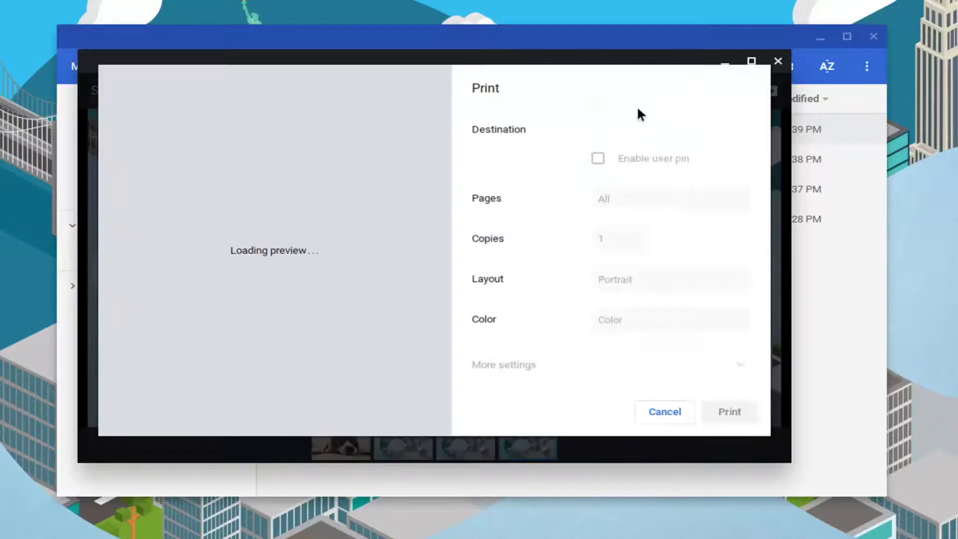
click(663, 411)
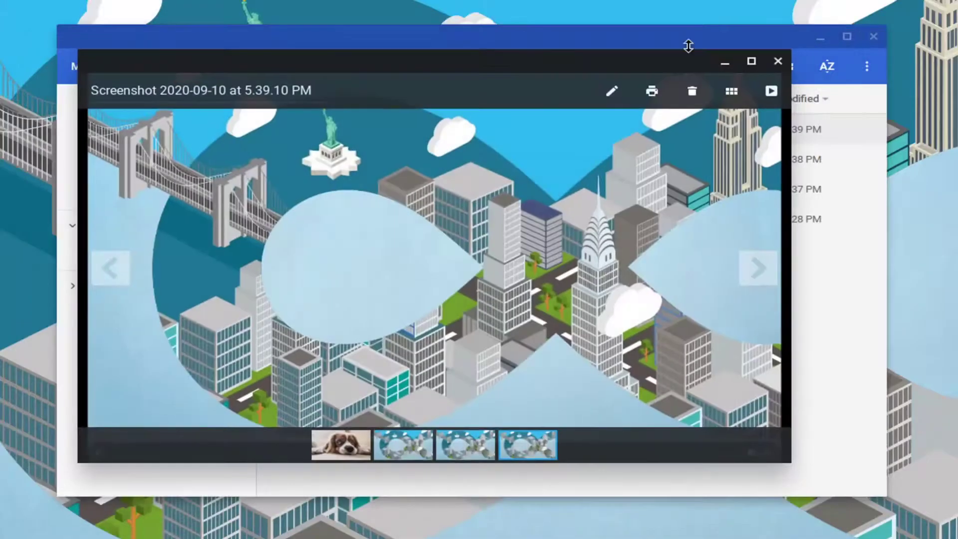
Step: Close the Gallery viewer and the Downloads Files window
click(778, 62)
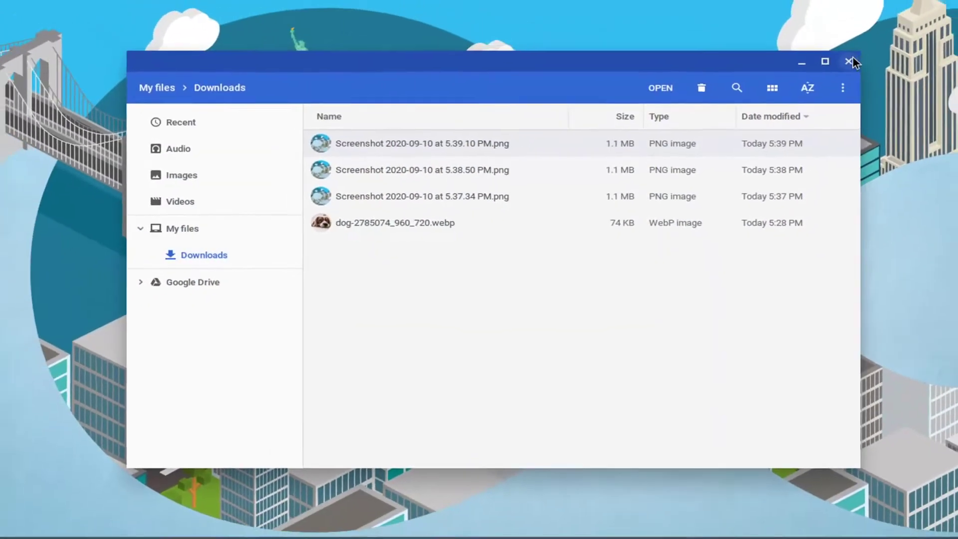
click(868, 40)
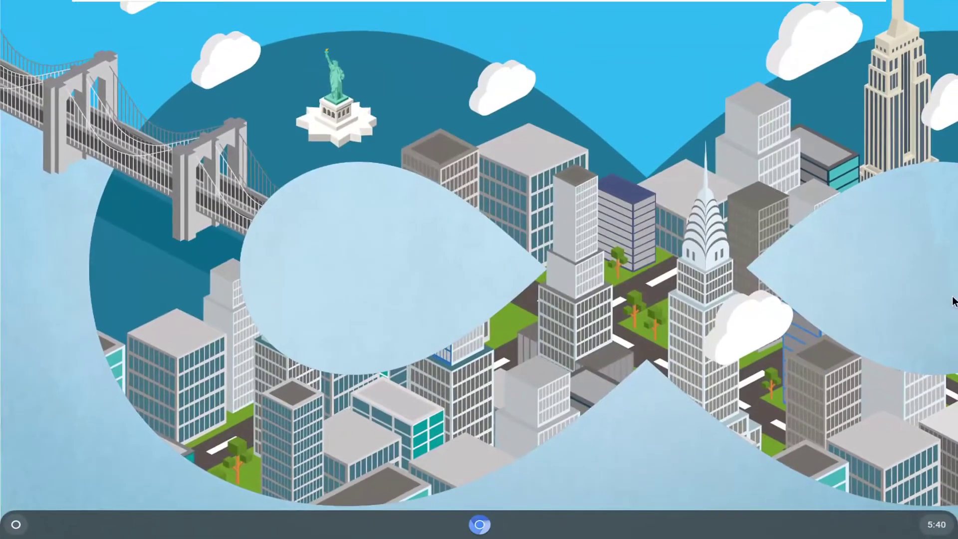